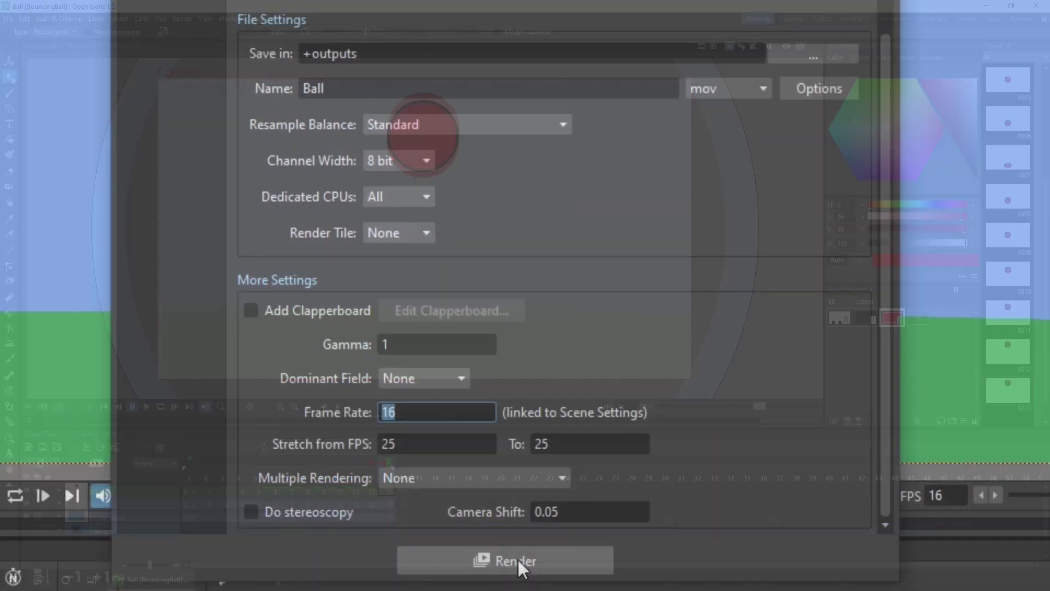
Step: Start rendering the 13-frame bouncing ball scene to Ball.mov from Output Settings
click(520, 561)
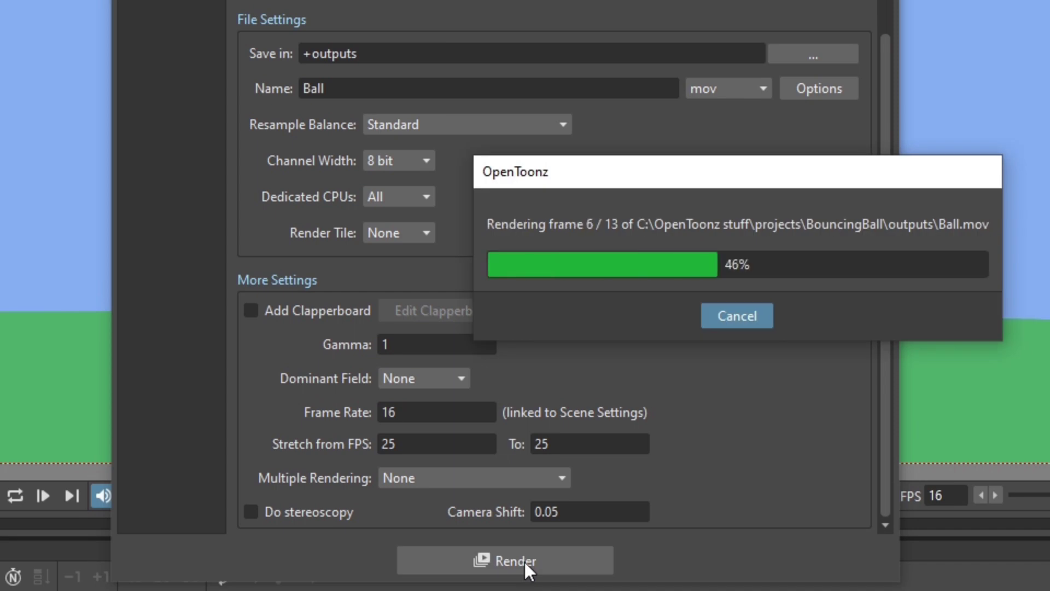
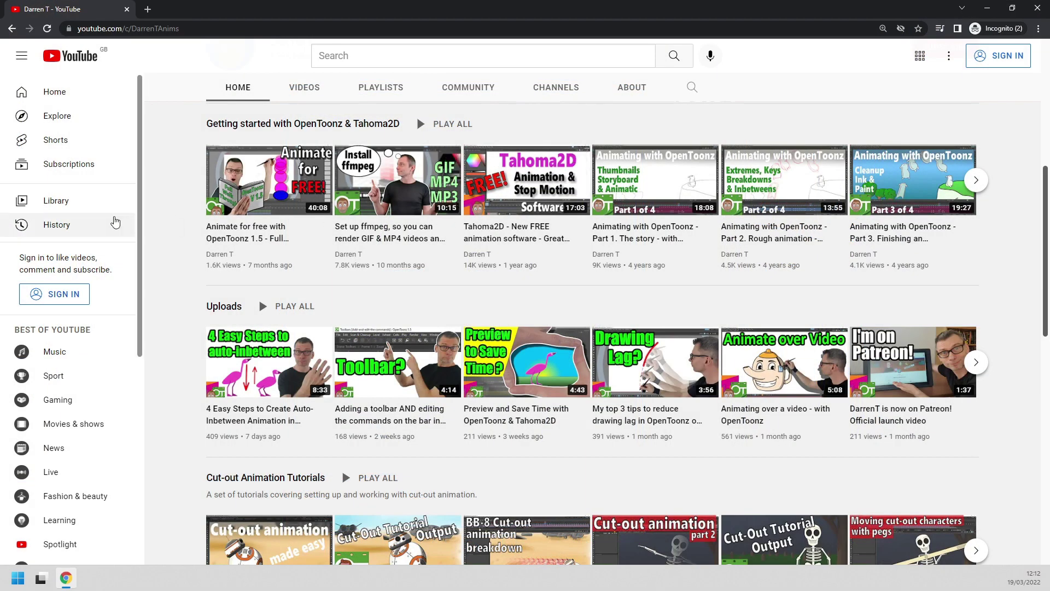
Step: Switch the channel page from Home to its PLAYLISTS grid
click(392, 86)
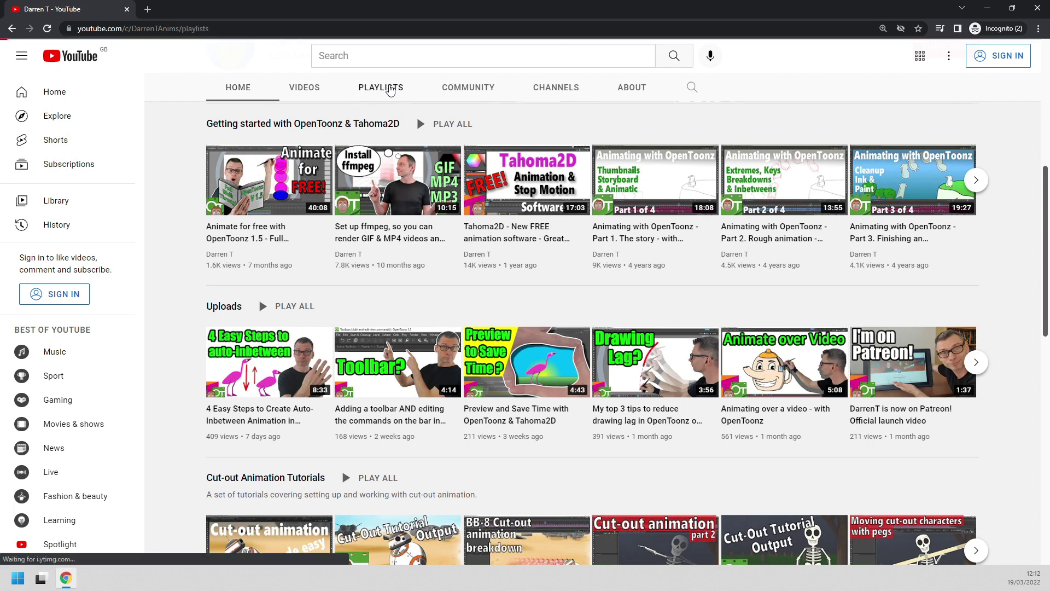
scroll(570, 240, down, 2)
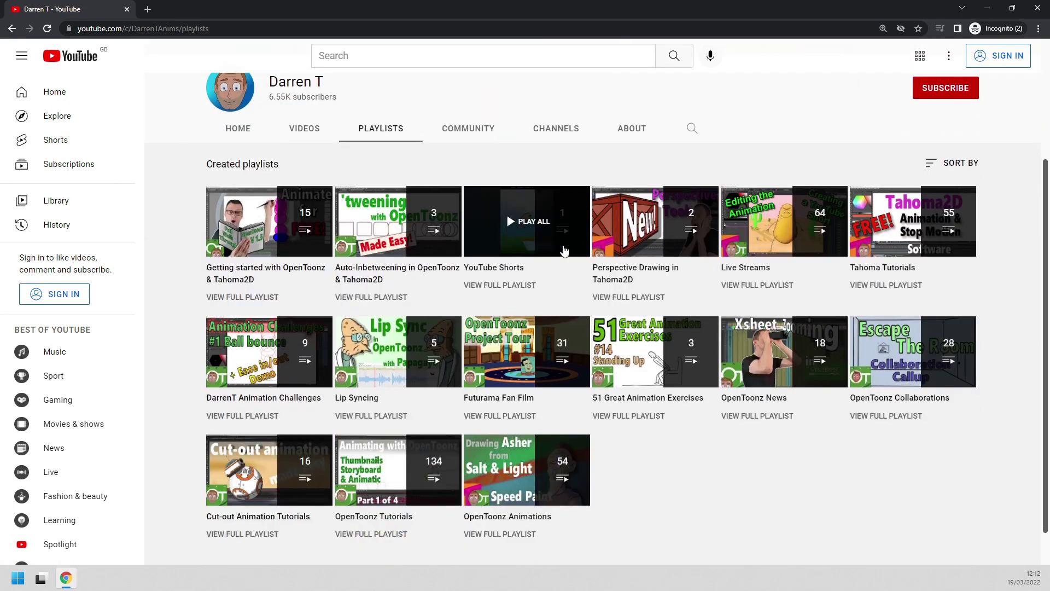
Step: Open the channel's VIDEOS tab to list its OpenToonz and Tahoma2D tutorial uploads
click(304, 131)
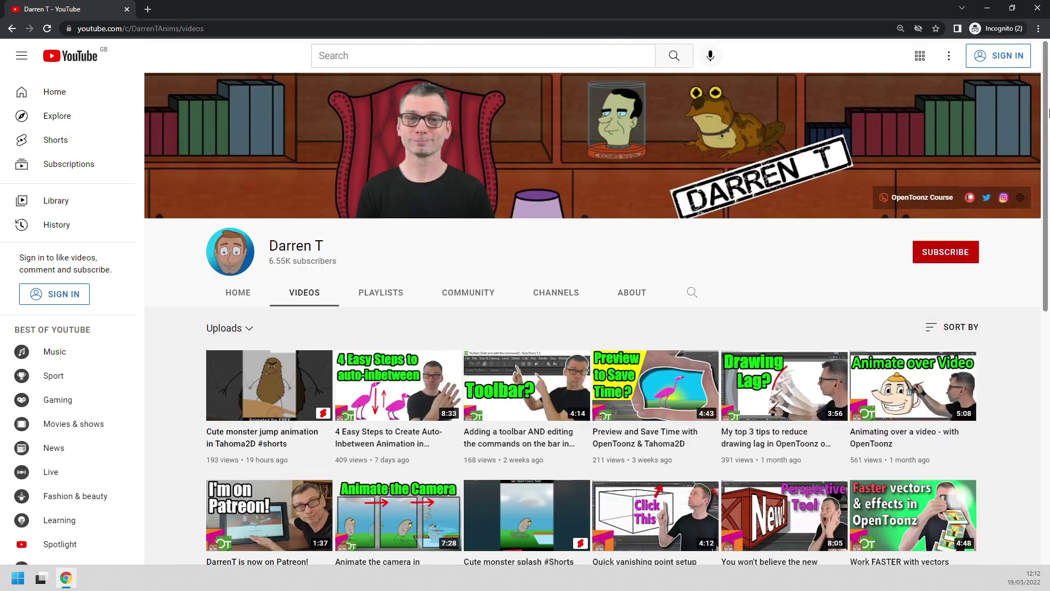
drag(1044, 119, 1048, 224)
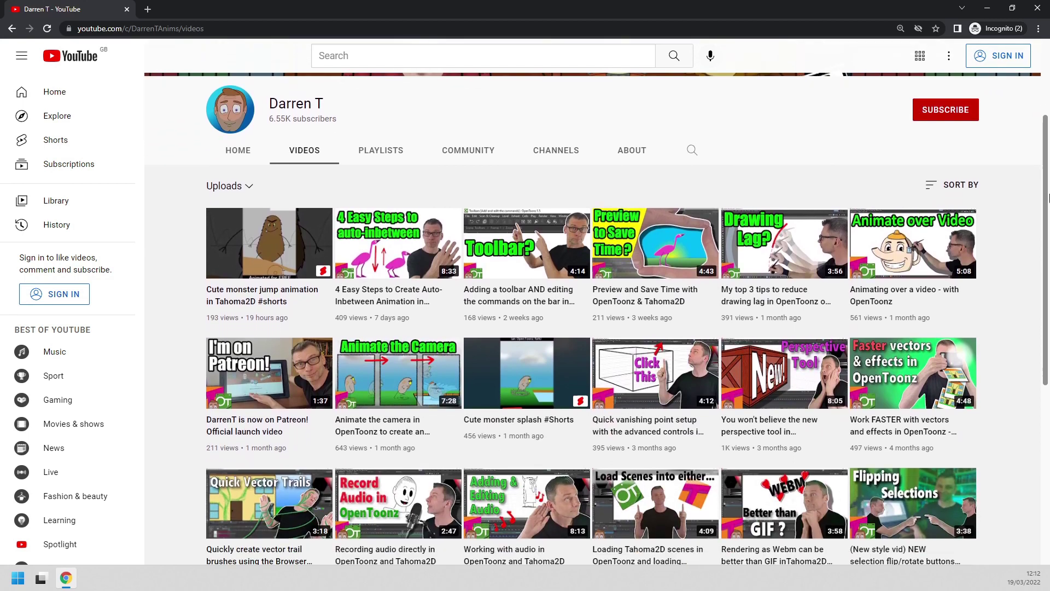
scroll(1049, 224, down, 2)
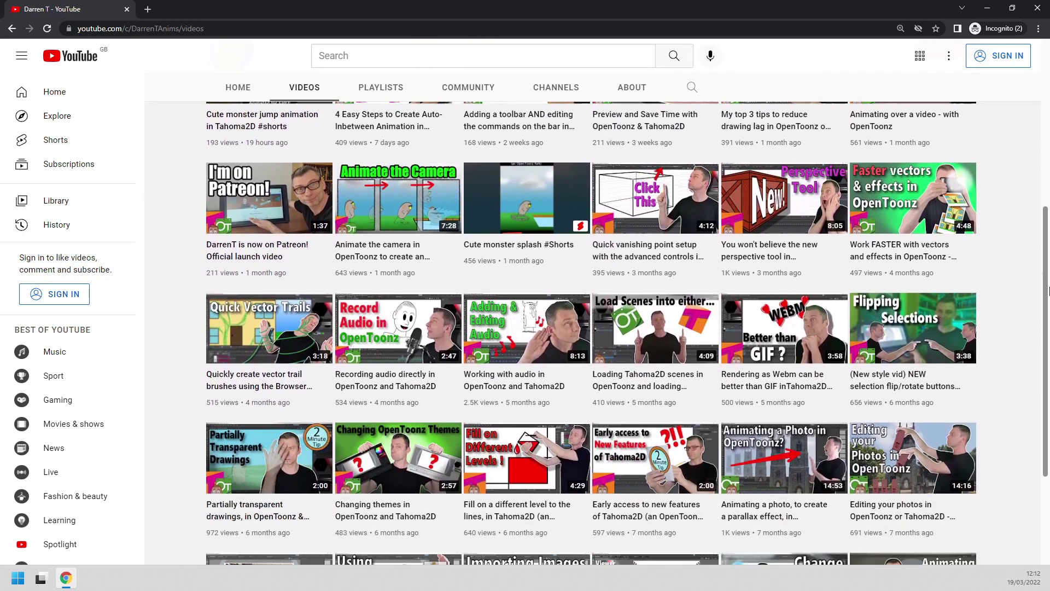